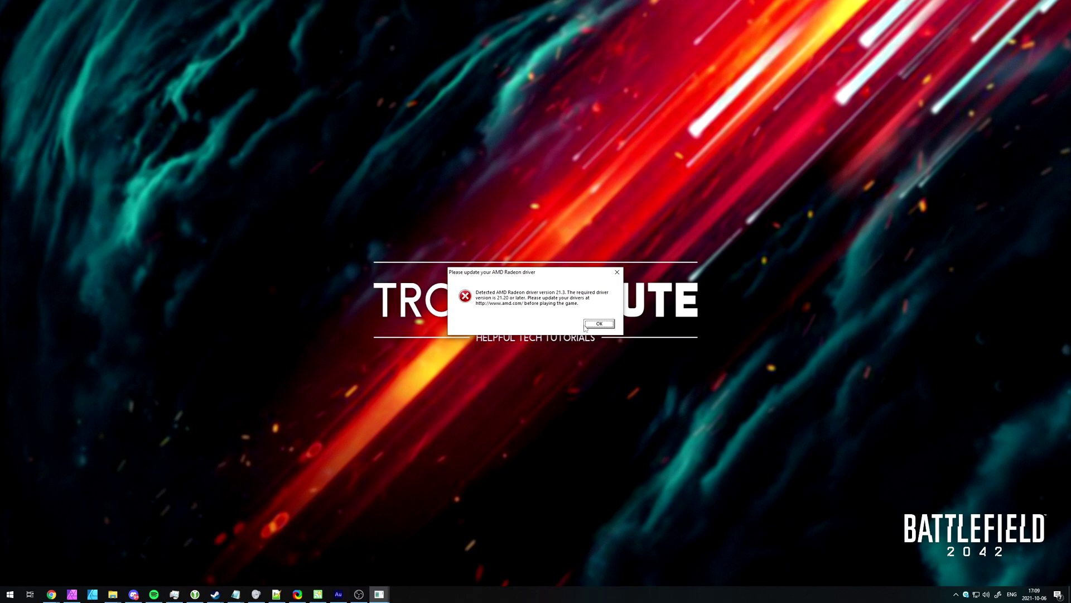
Dismiss the AMD Radeon driver error and launch Registry Editor from a regedit search.
drag(565, 277, 572, 280)
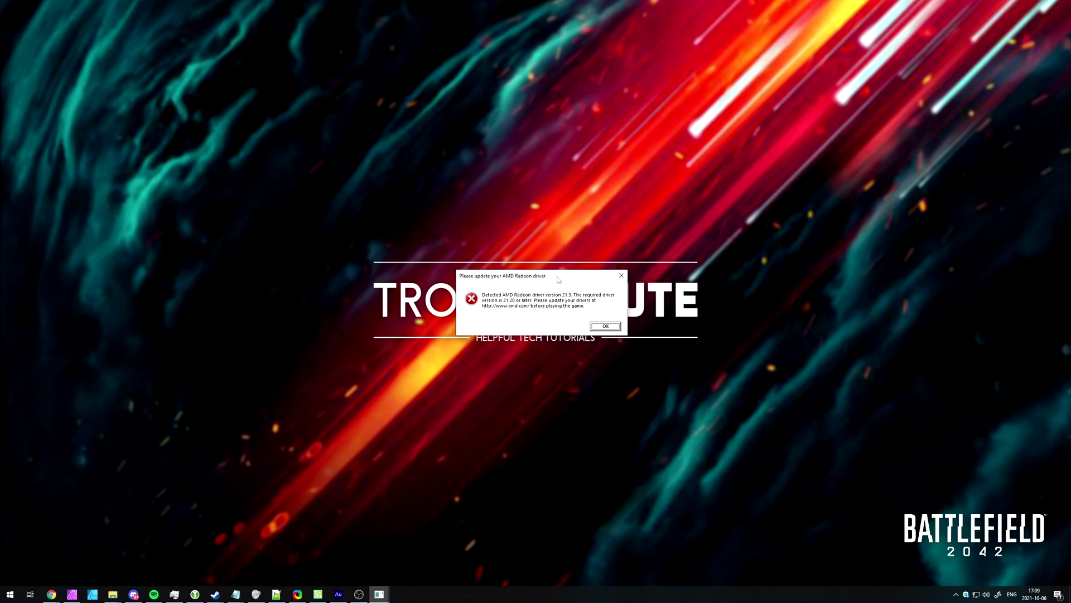
key(Return)
key(super)
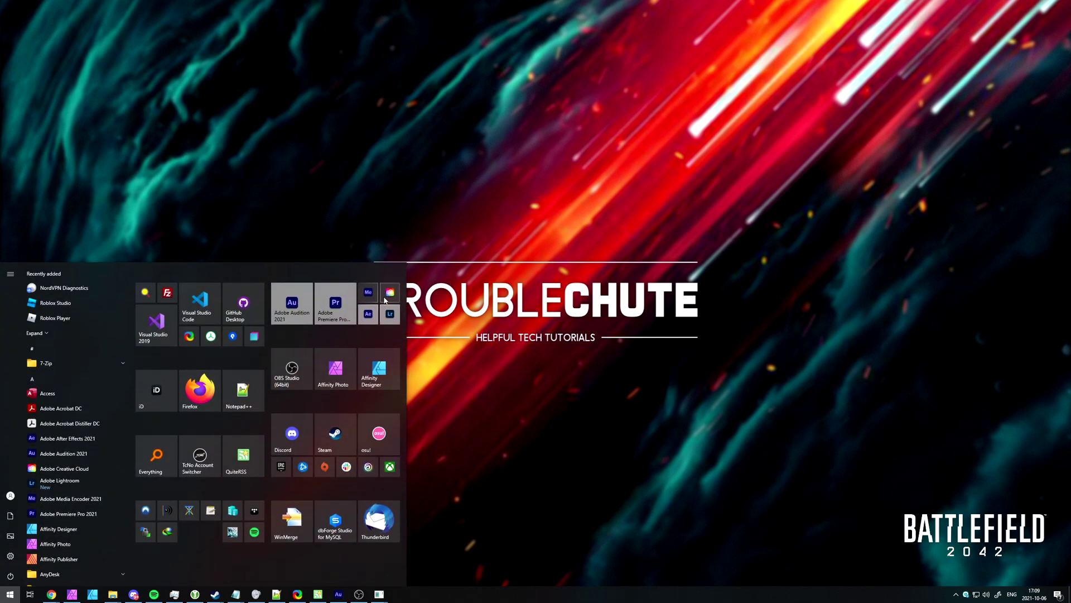
text(reg)
text(ec)
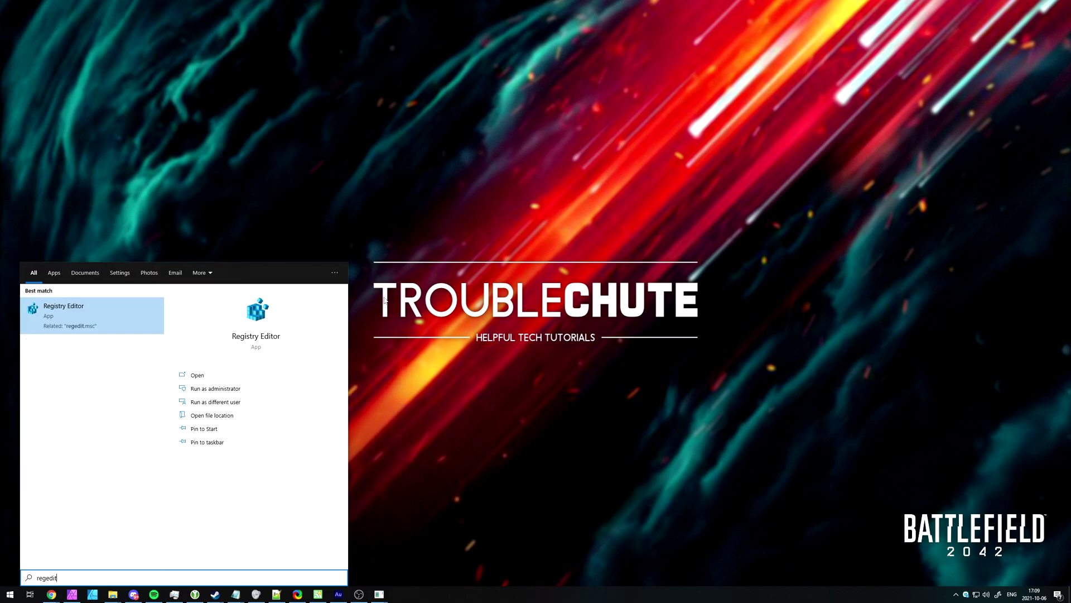
click(112, 314)
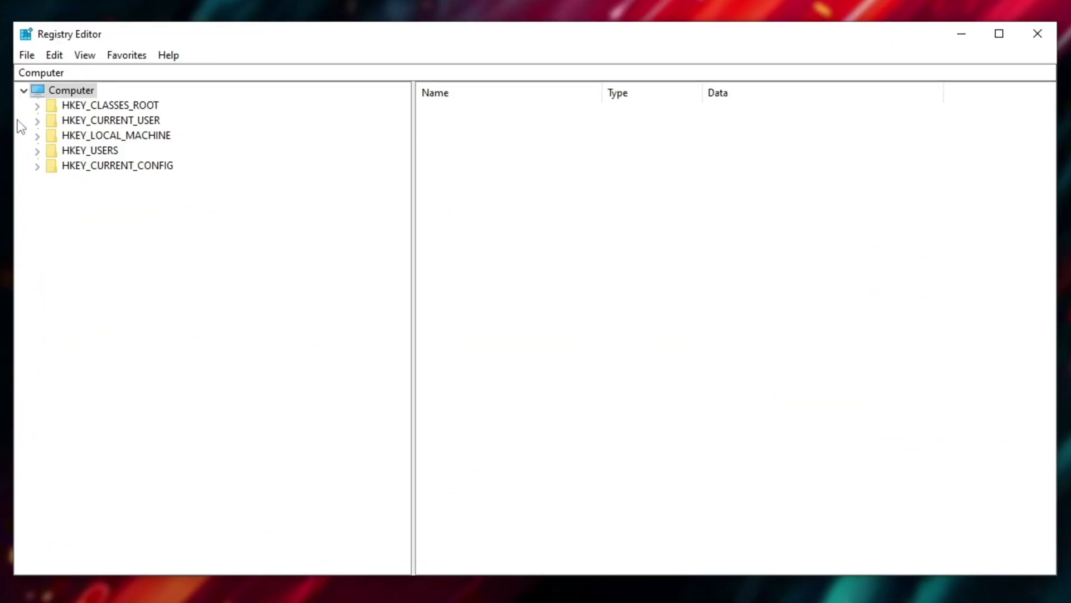
Expand HKEY_LOCAL_MACHINE\SYSTEM\CurrentControlSet\Control, then expand Video to list its GUID subkeys.
click(63, 96)
click(84, 136)
click(36, 136)
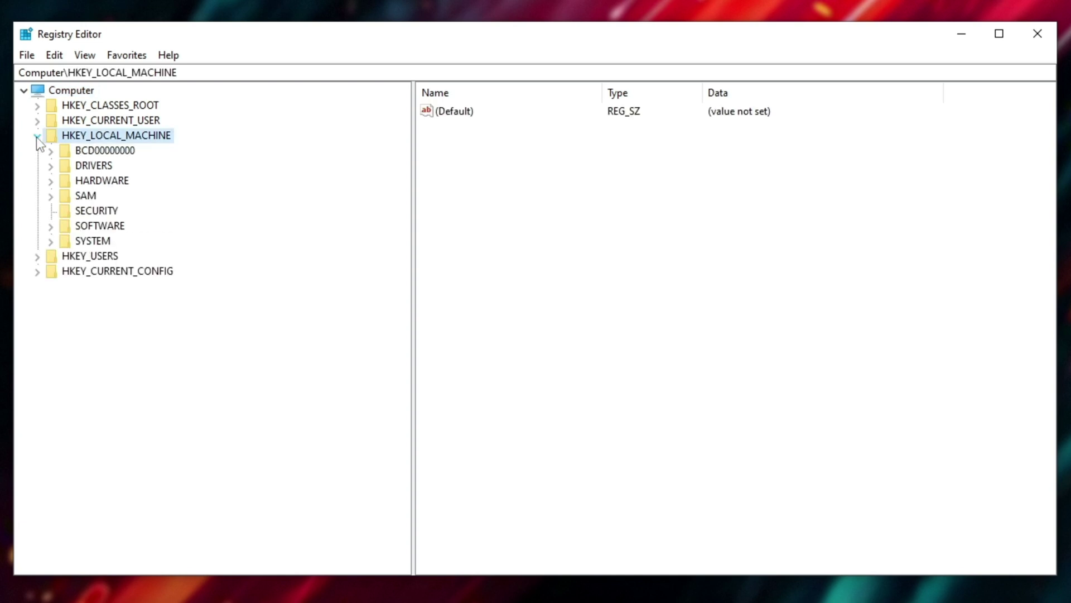
click(50, 240)
click(64, 286)
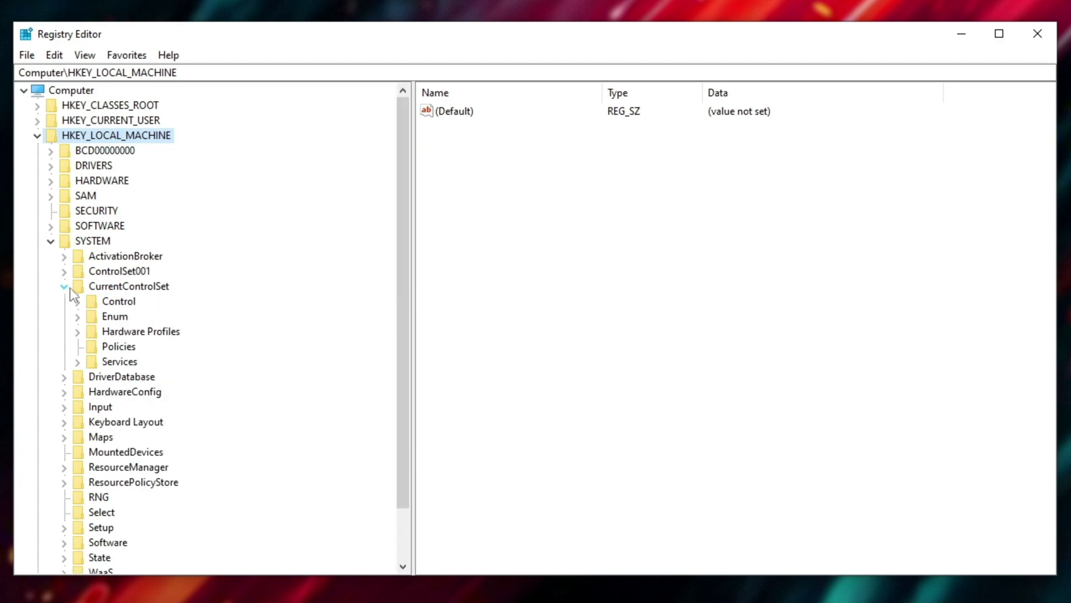
click(78, 301)
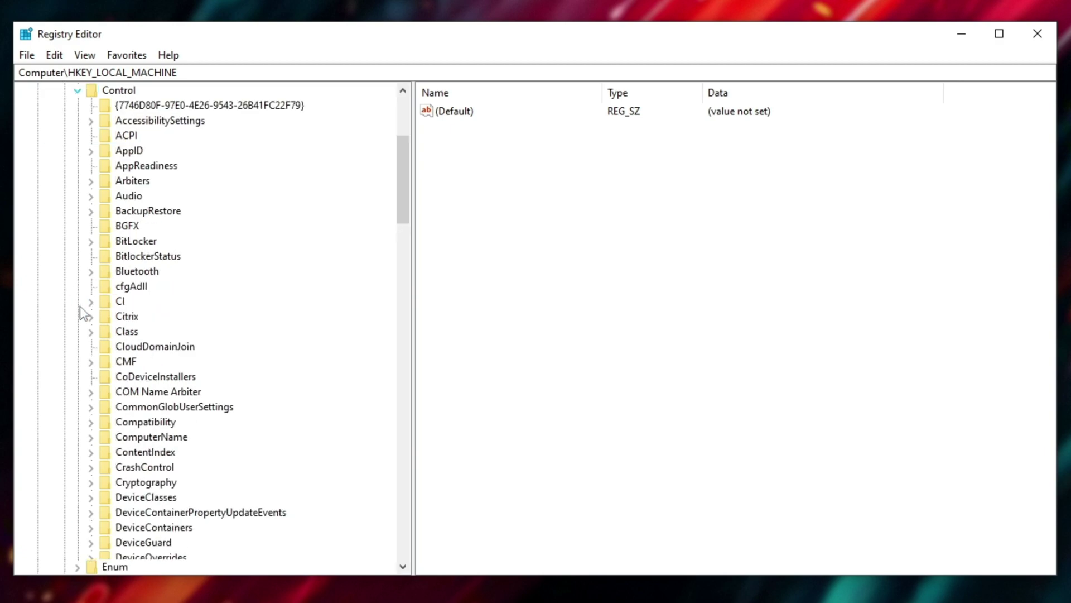
click(108, 91)
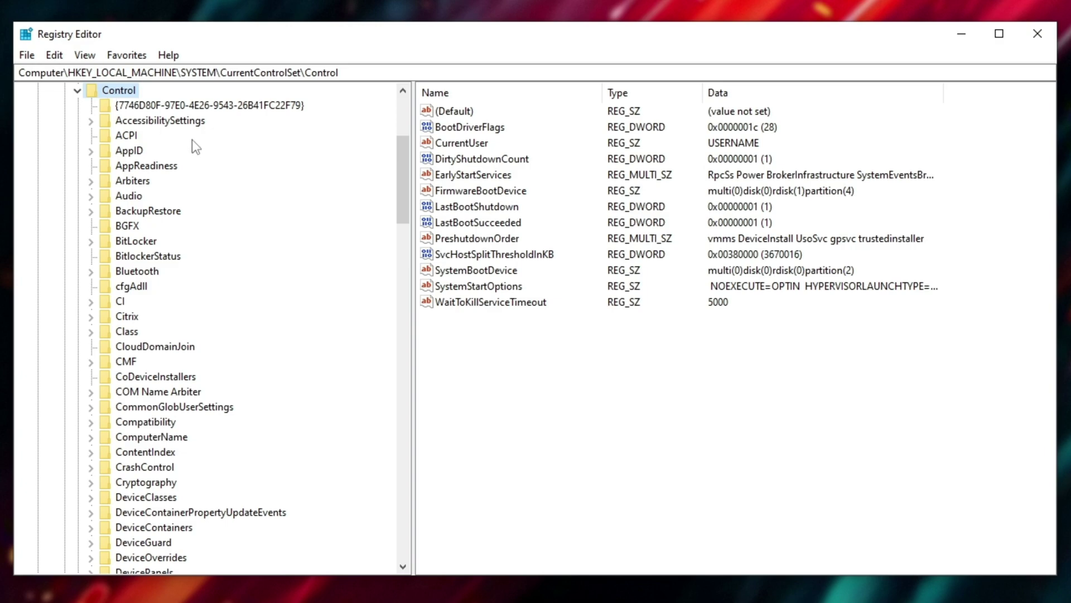
text(video)
scroll(191, 140, down, 2)
scroll(192, 140, down, 1)
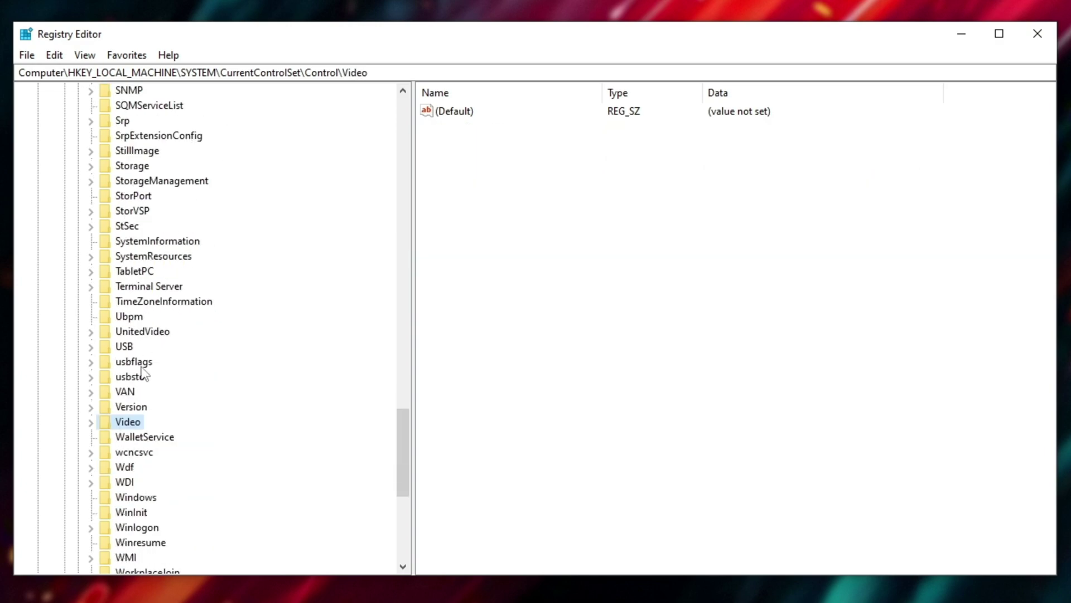
click(91, 424)
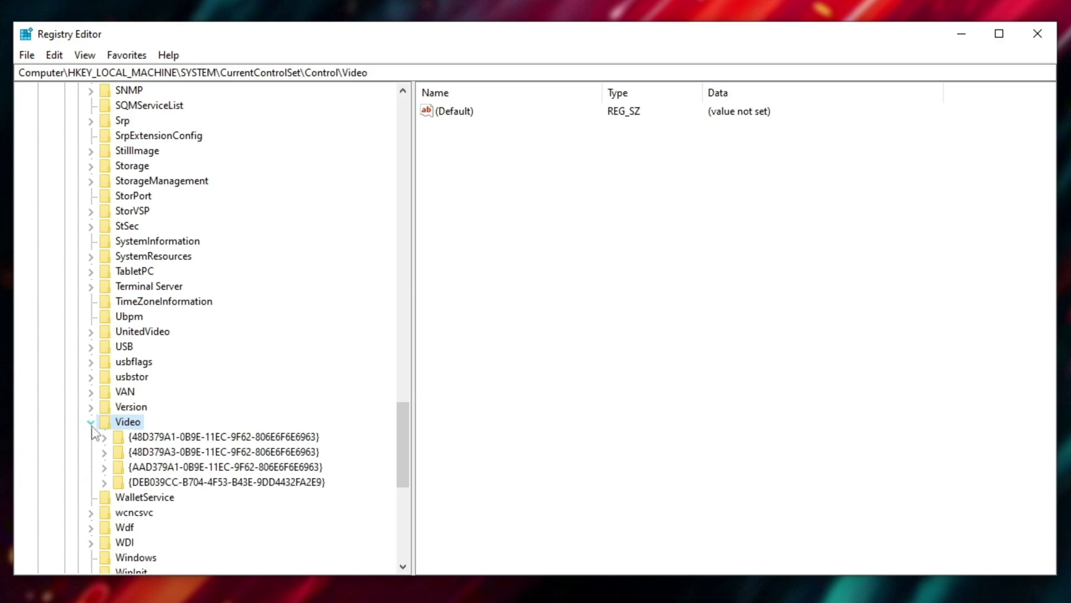
scroll(91, 426, down, 2)
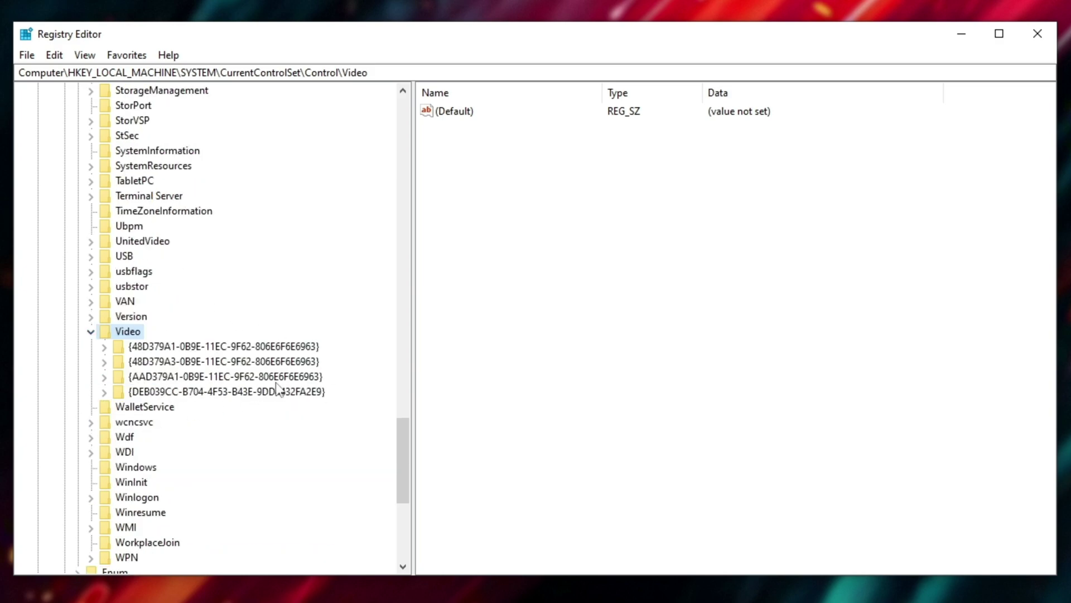
Inspect the 0000 subkeys of the first two GUID keys under Video, then collapse them.
key(Right)
key(Right)
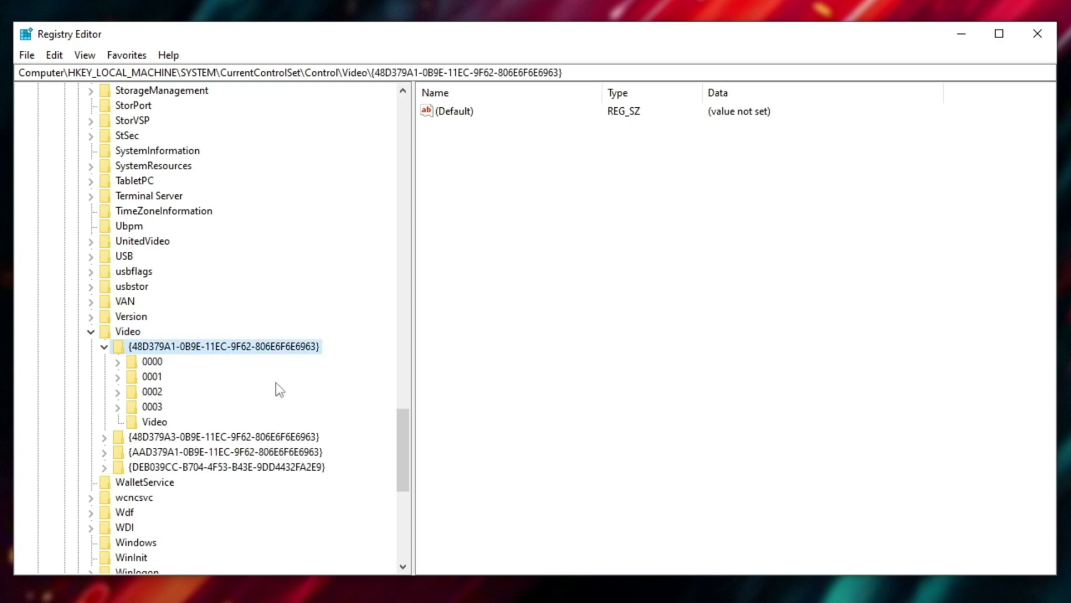
click(143, 366)
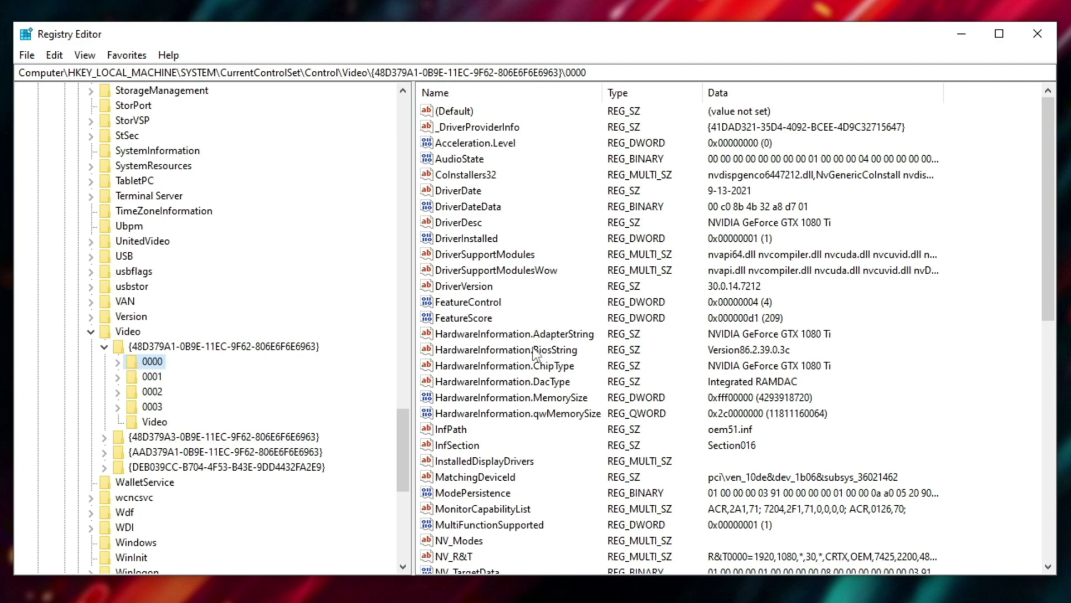
click(103, 436)
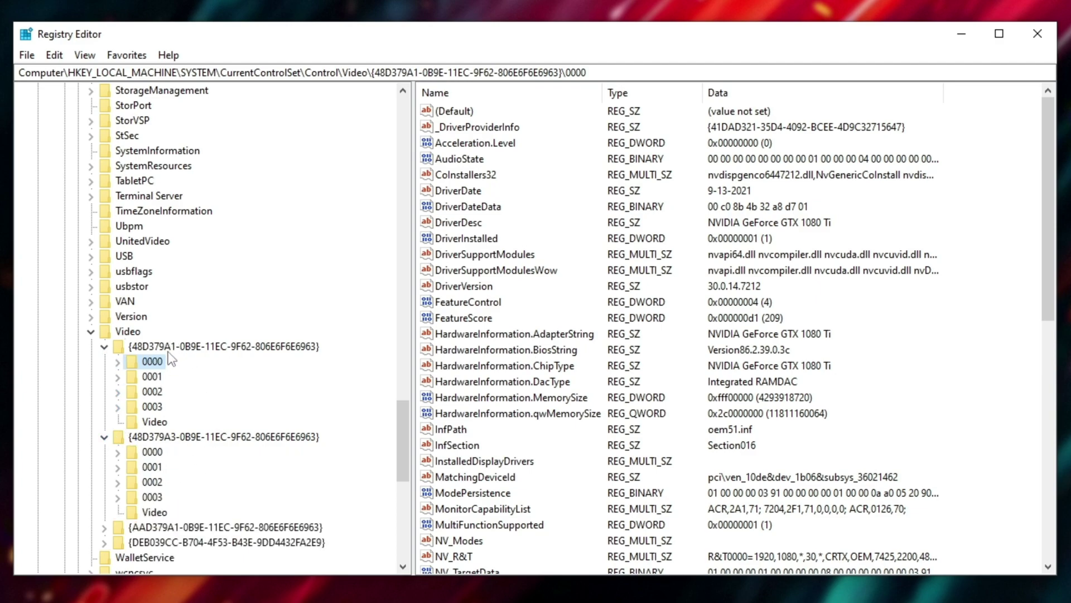
click(104, 346)
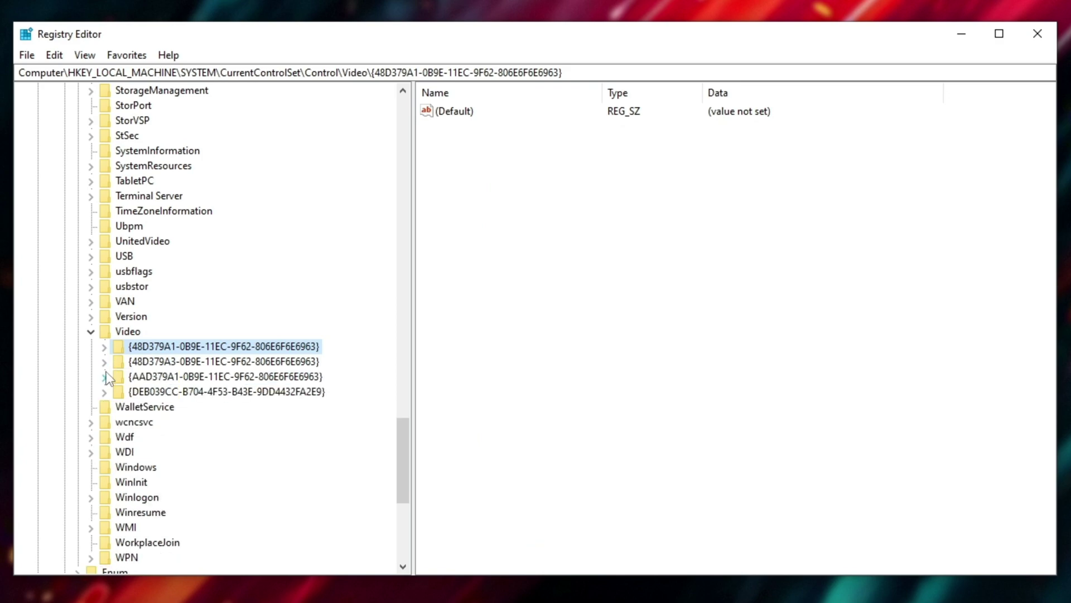
Open the {AAD379A1…}\0000 subkey and bring its ReleaseVersion and HardwareInformation values into view.
click(105, 377)
click(152, 392)
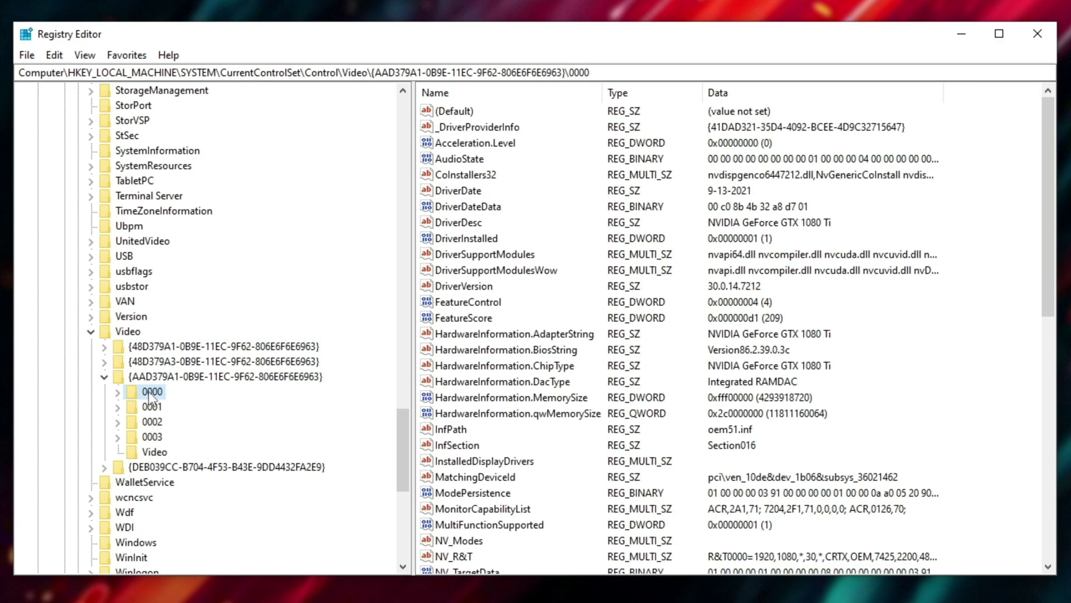
drag(863, 326, 511, 411)
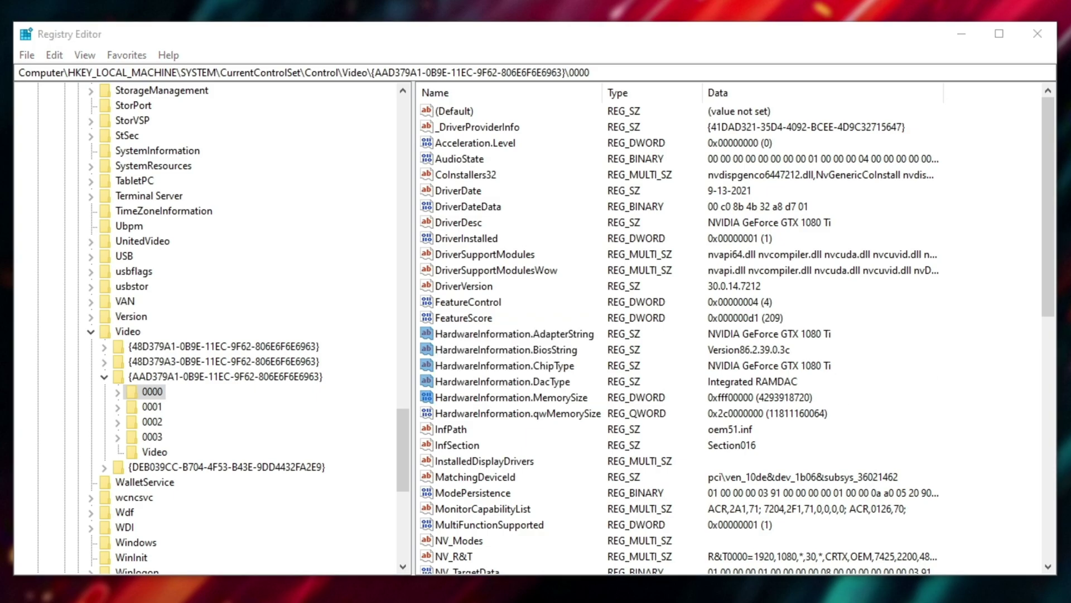
scroll(309, 381, down, 2)
scroll(519, 344, down, 3)
scroll(514, 381, down, 6)
scroll(309, 381, up, 1)
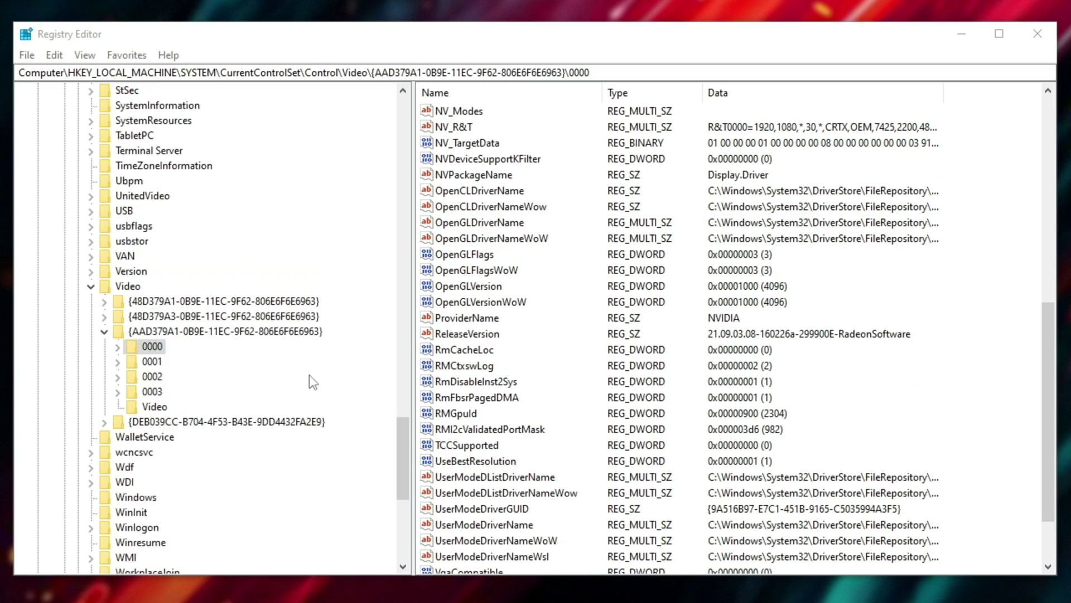
Edit ReleaseVersion, replacing the leading 21.09 with 21.20, and save it.
click(454, 335)
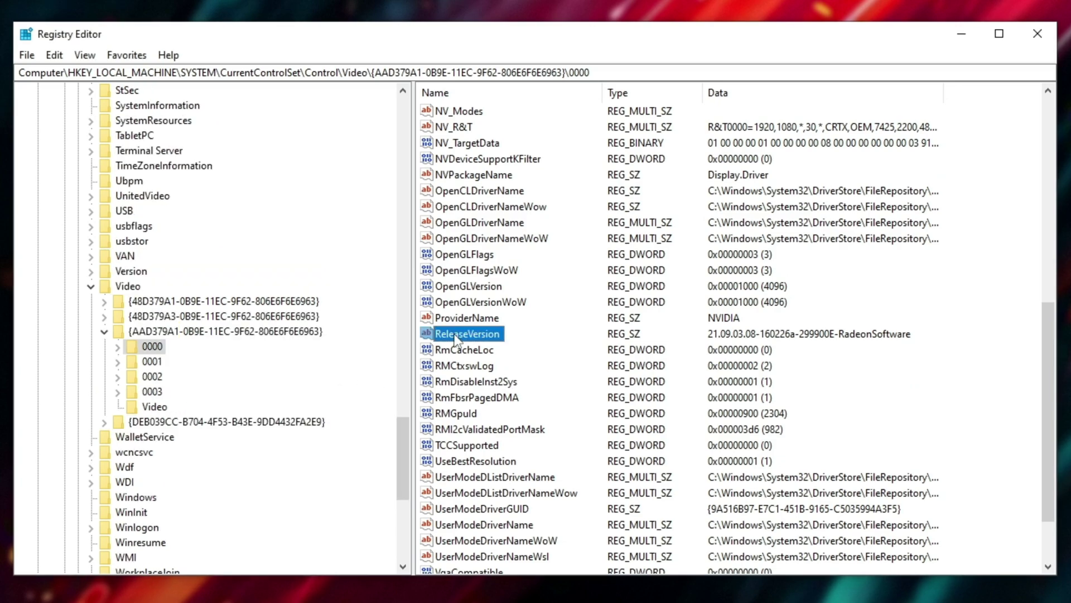
double_click(456, 334)
drag(245, 112, 563, 250)
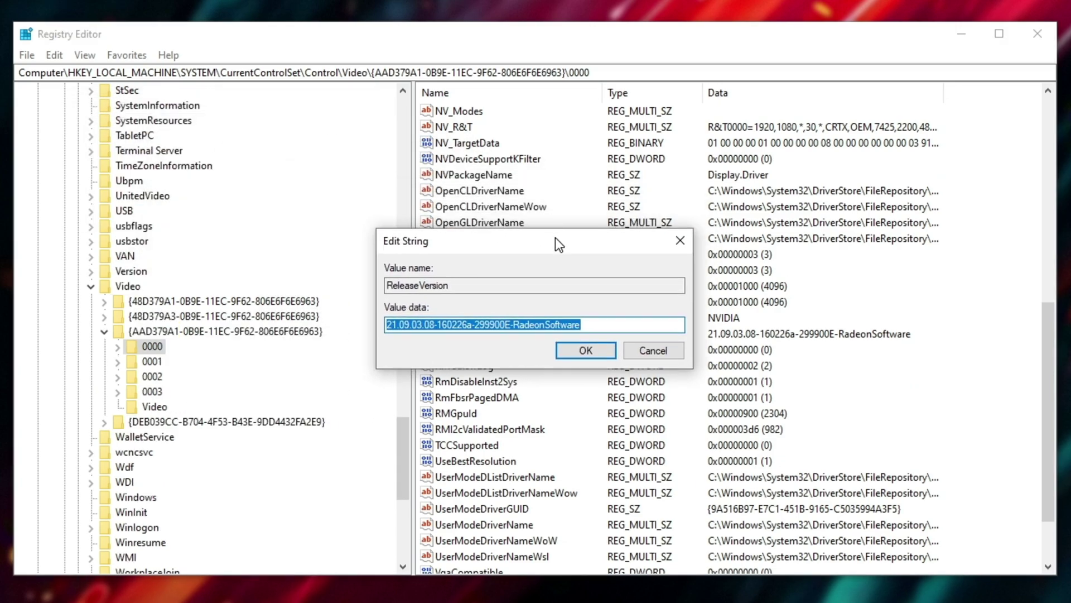
click(614, 323)
double_click(583, 326)
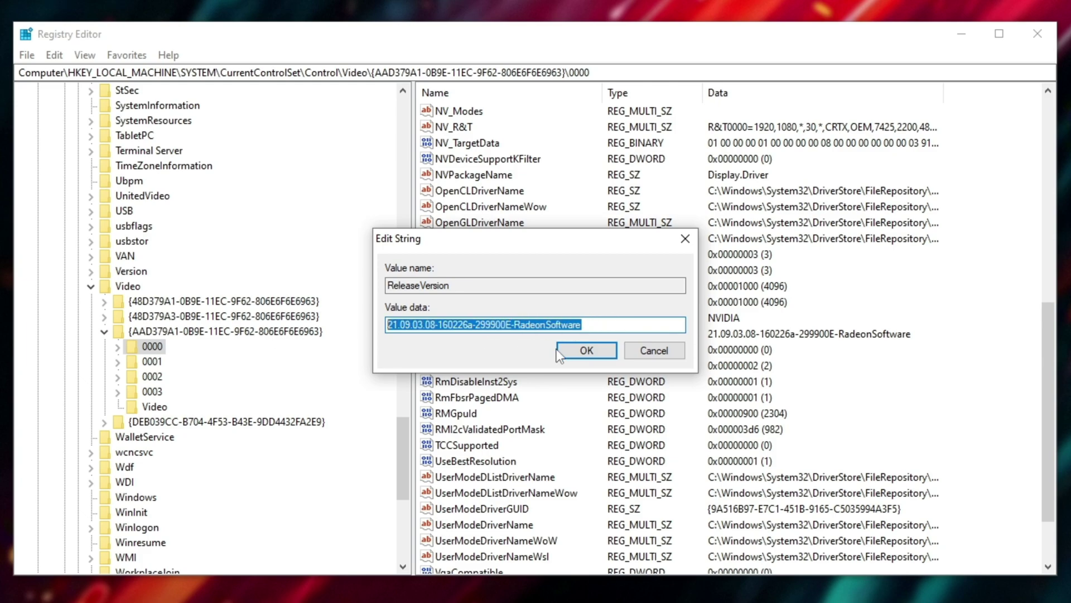
click(516, 325)
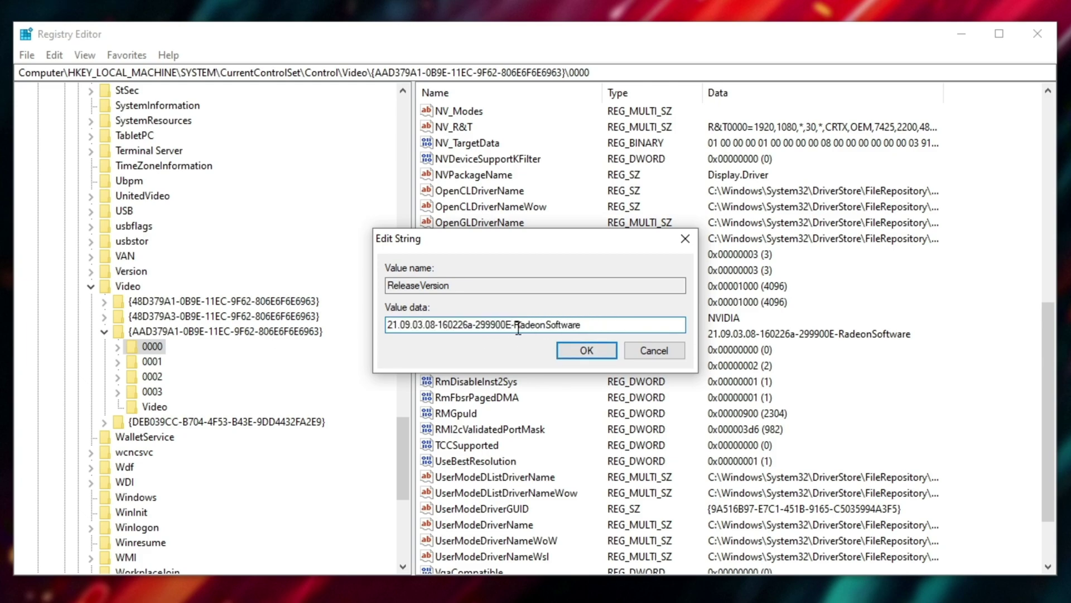
click(441, 326)
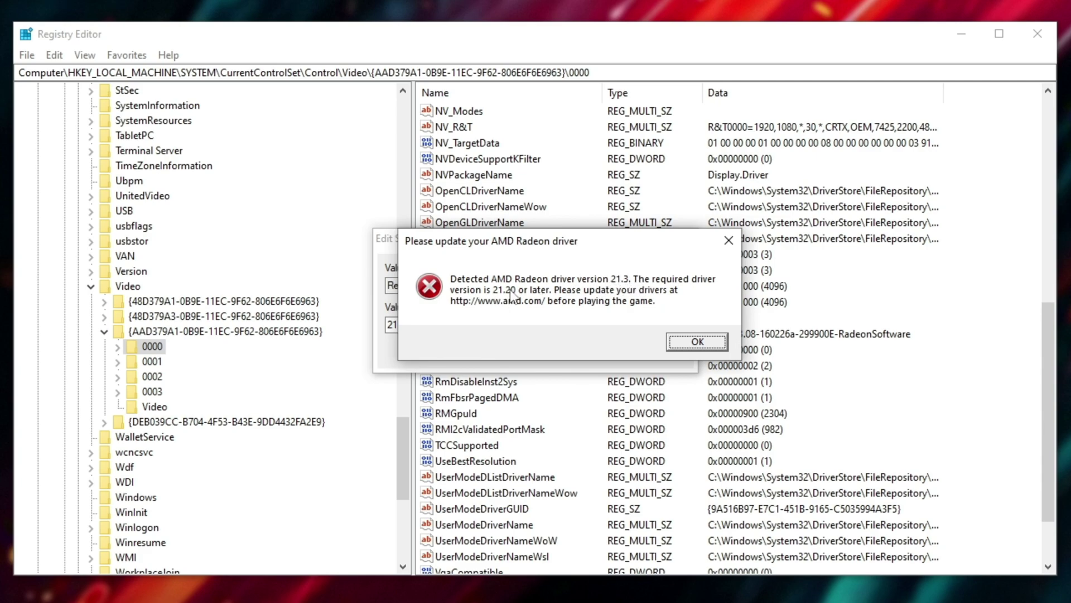
drag(411, 325, 298, 313)
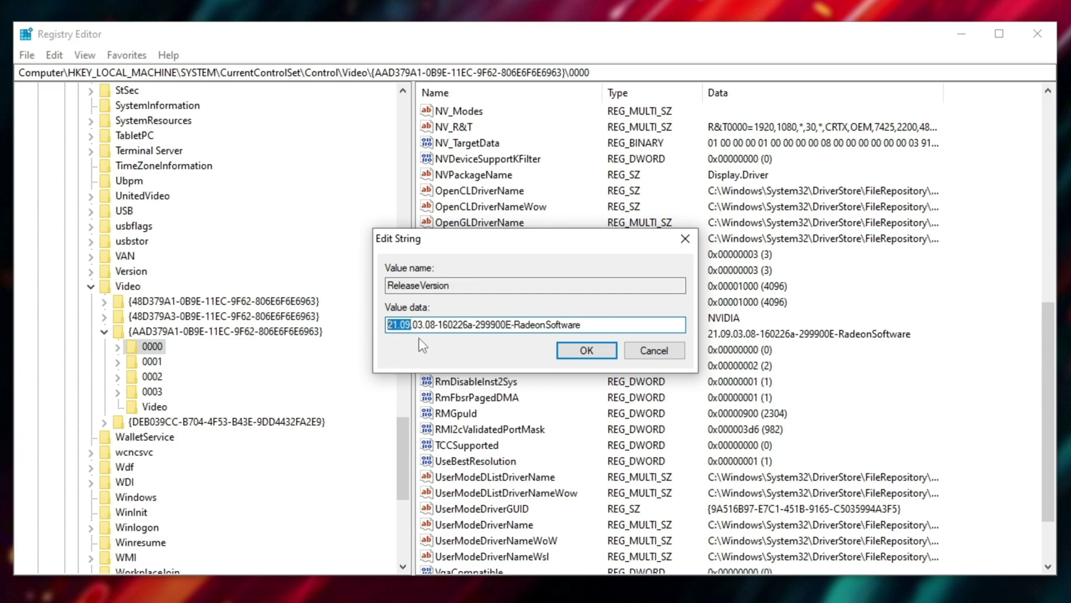
text(21.20)
click(581, 359)
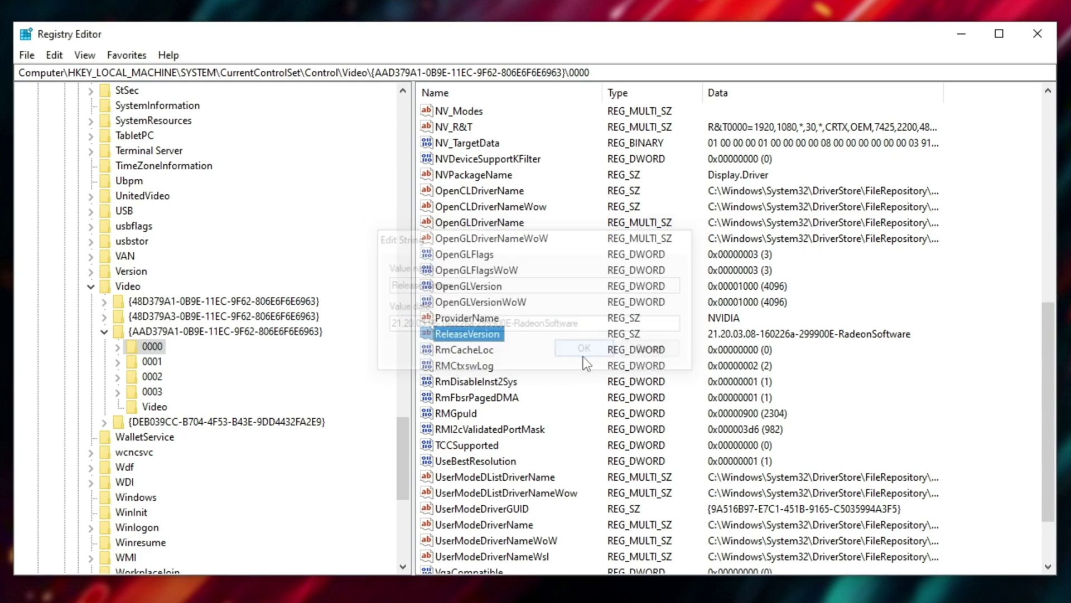